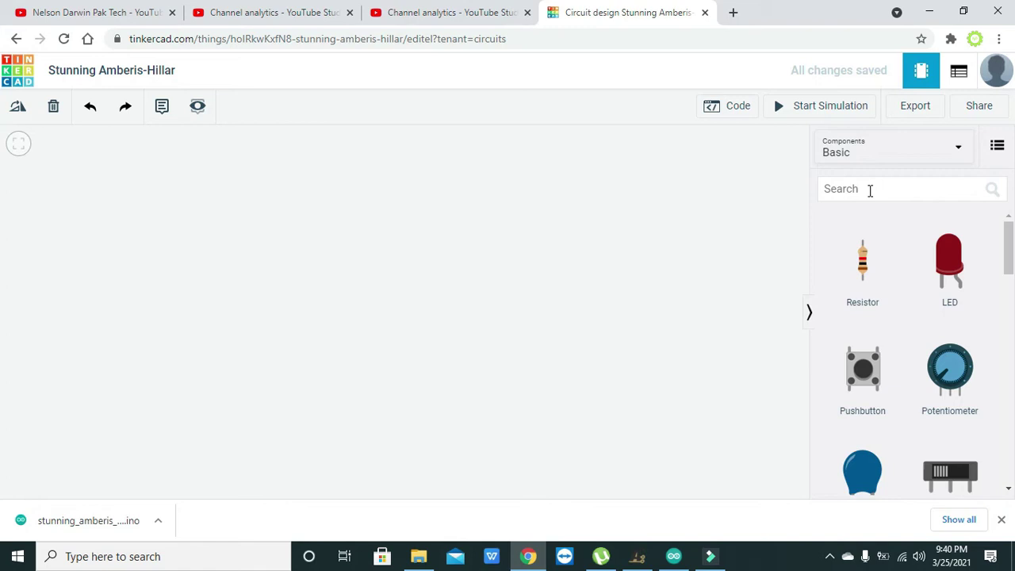
- Search for 'battery' and place a 9V battery on the canvas, nudged slightly left
click(870, 190)
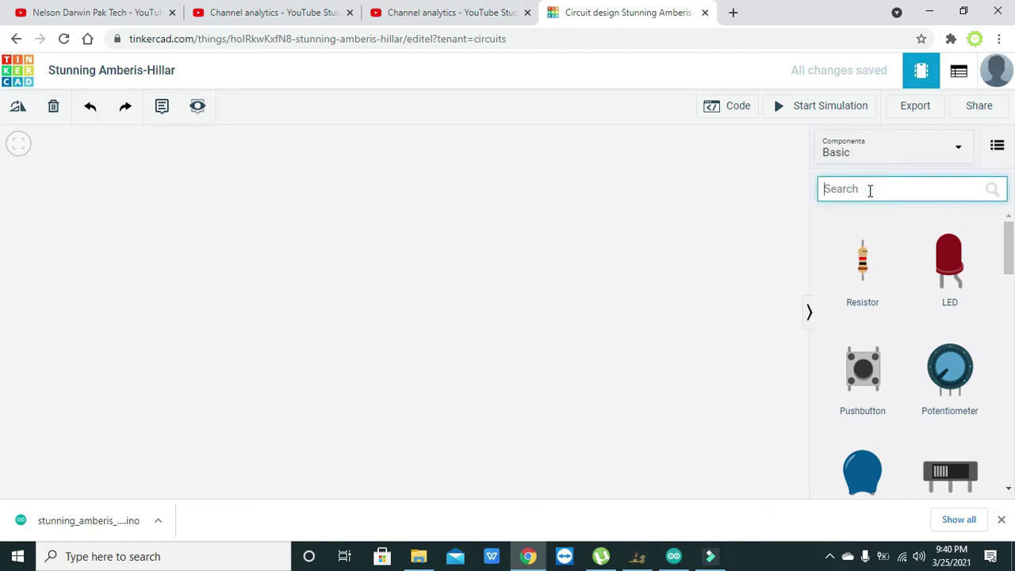
text(battery)
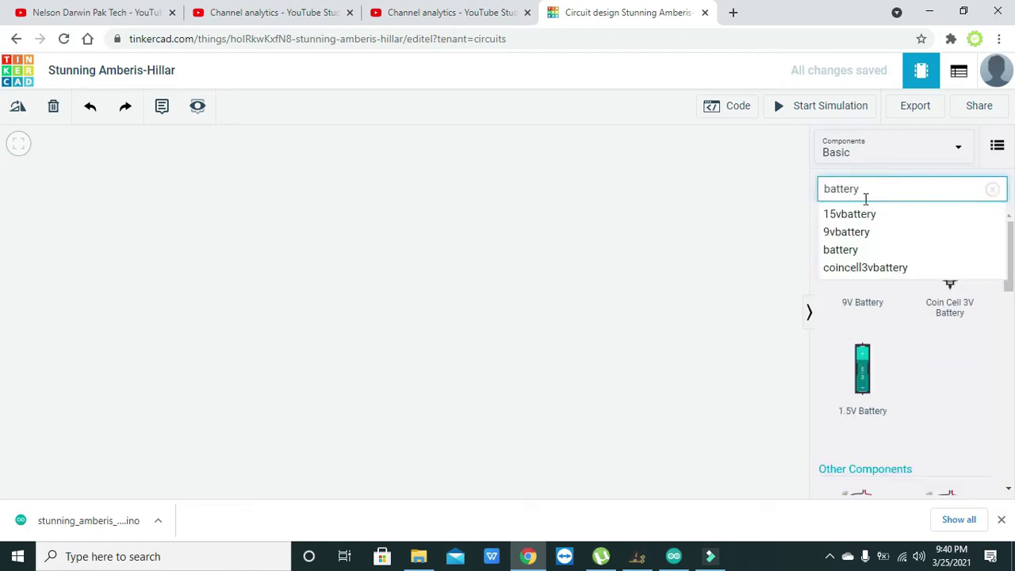
click(725, 227)
drag(863, 253, 565, 353)
click(610, 417)
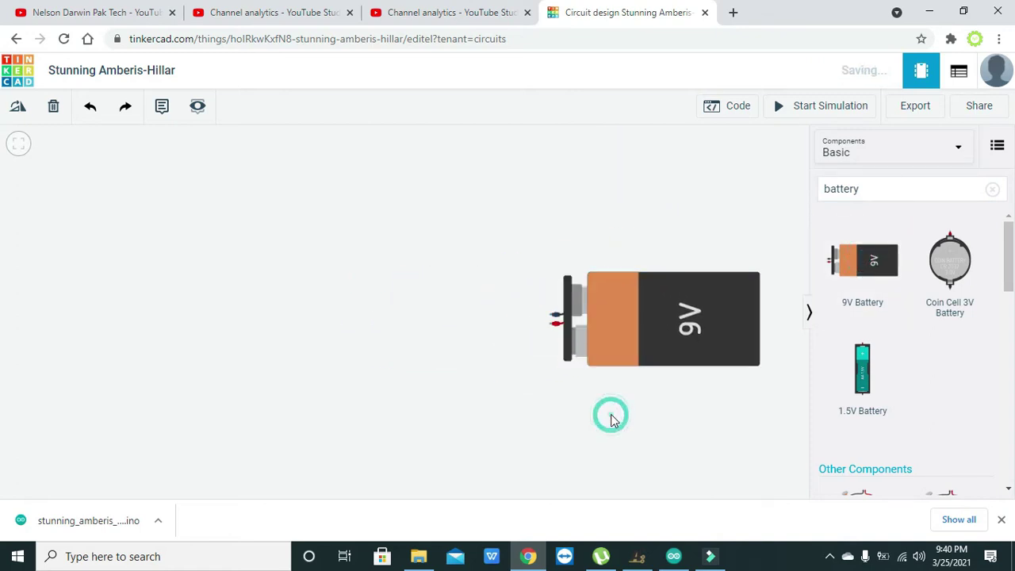
drag(690, 328, 671, 333)
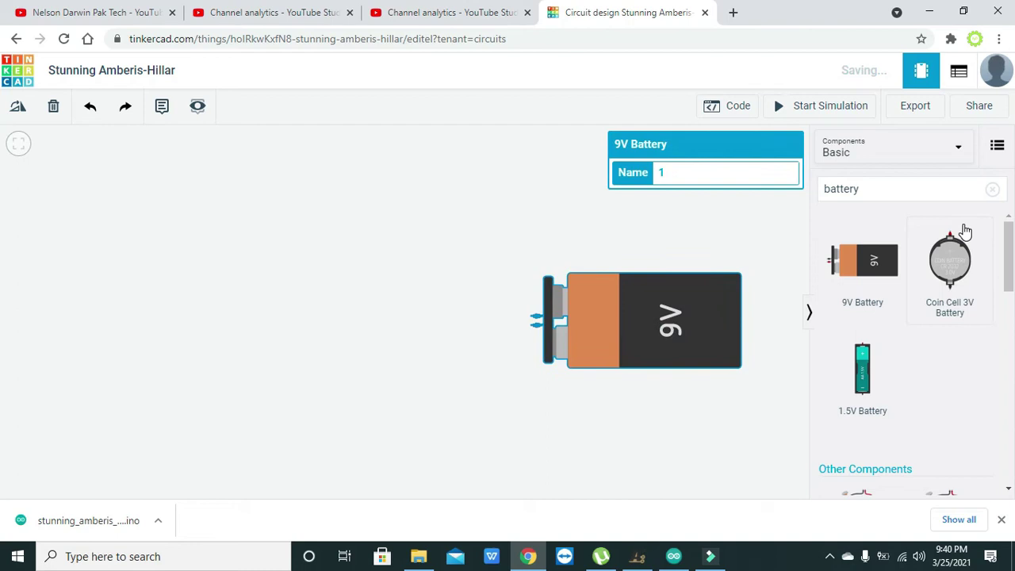
- Place a potentiometer above and left of the battery, then clear the search box
click(936, 198)
key(BackSpace)
key(BackSpace)
key(BackSpace)
key(BackSpace)
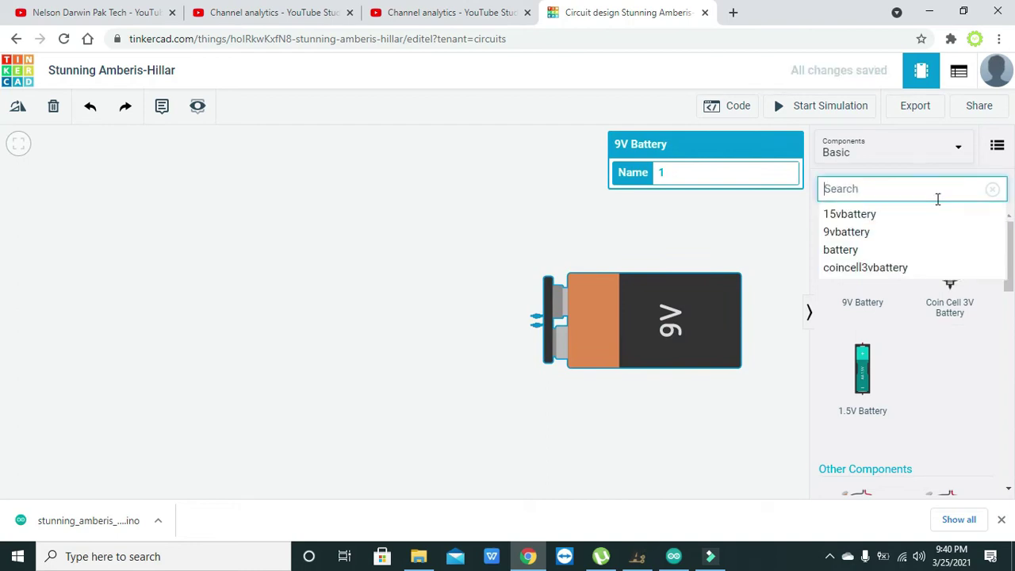
text(pot)
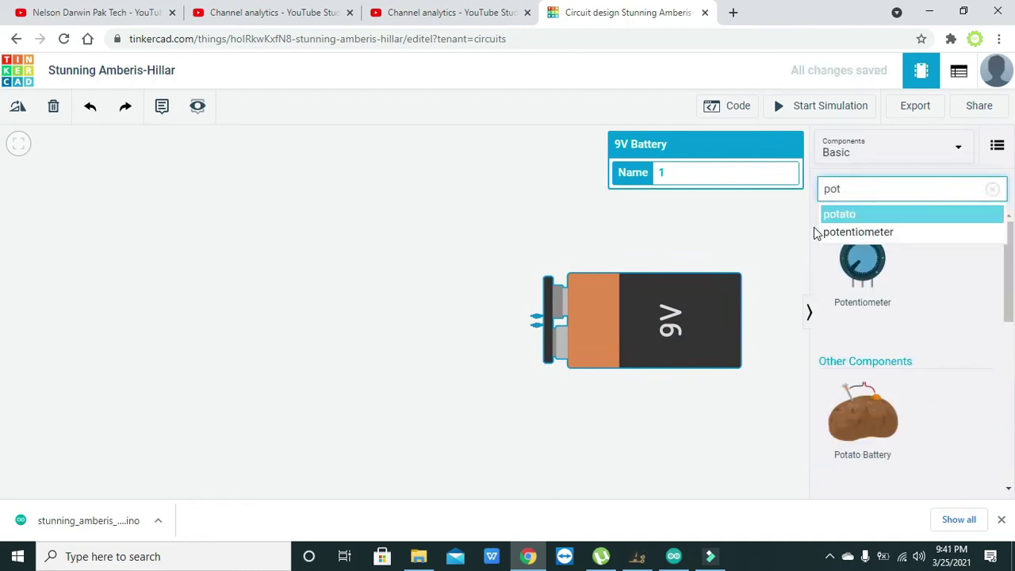
click(828, 231)
drag(865, 264, 428, 216)
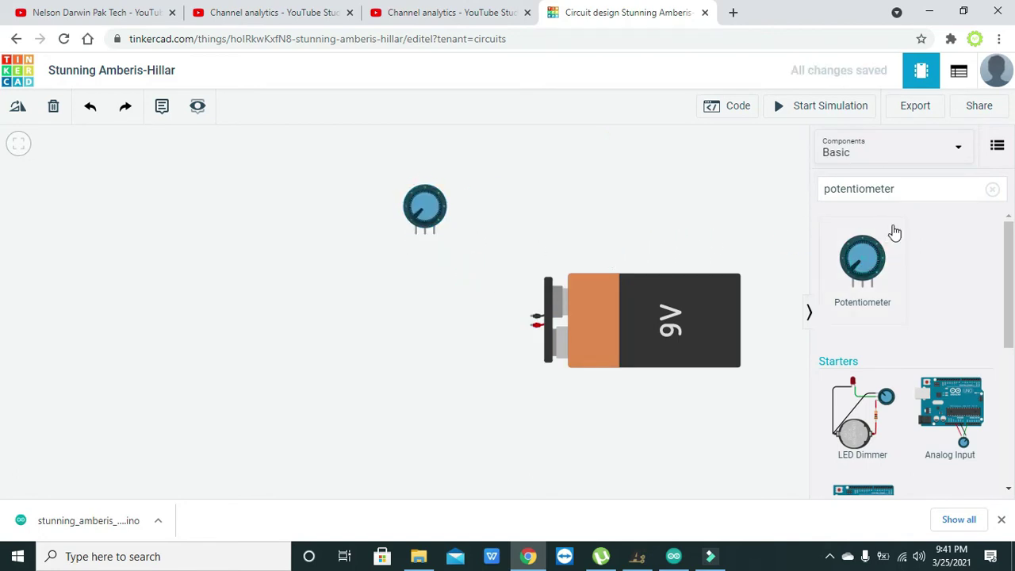
click(916, 193)
key(BackSpace)
key(BackSpace)
key(BackSpace)
key(BackSpace)
key(BackSpace)
key(BackSpace)
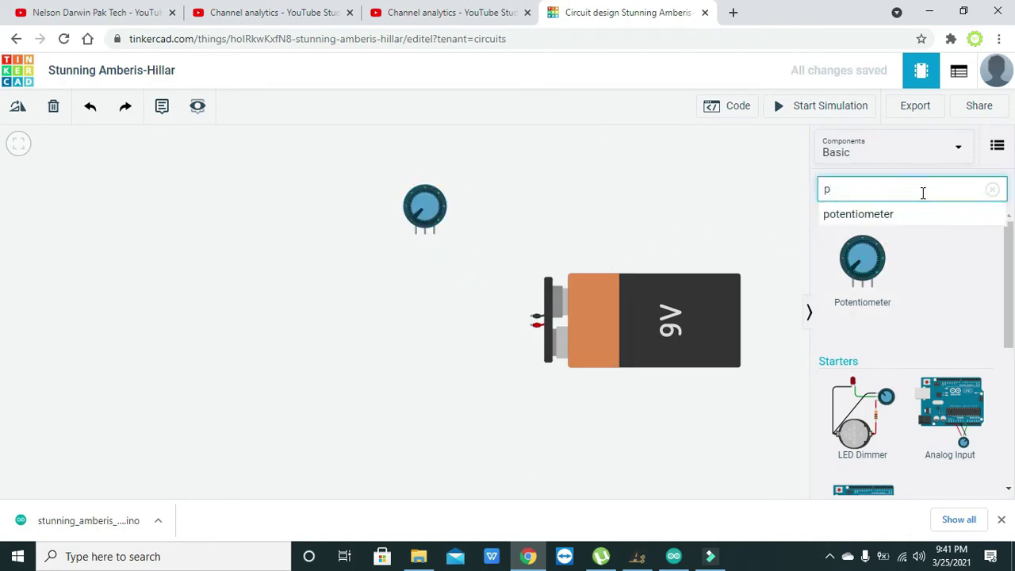
key(BackSpace)
click(718, 233)
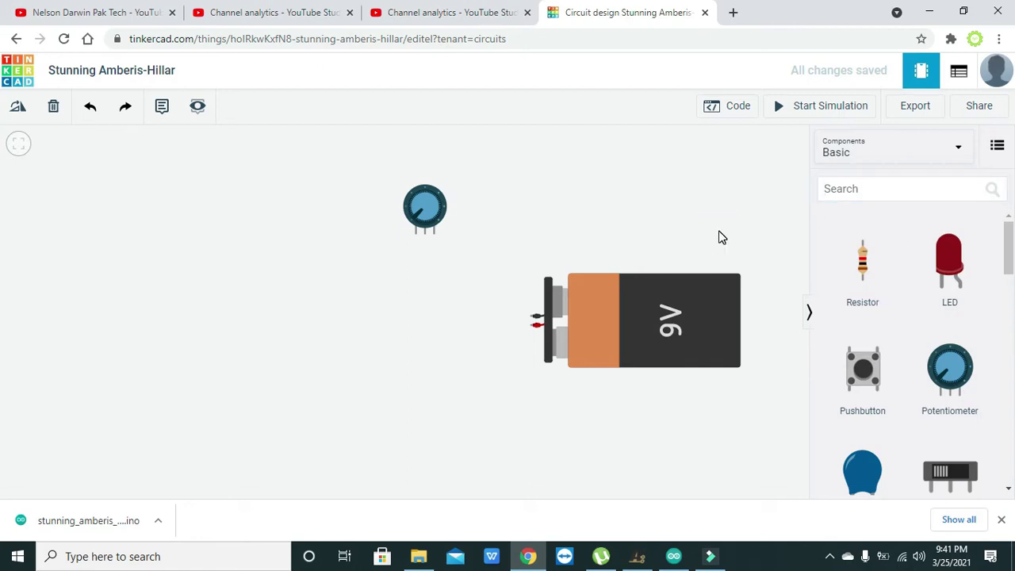
- Add a multimeter left of the battery and wire the battery to its negative terminal
click(840, 193)
text(me)
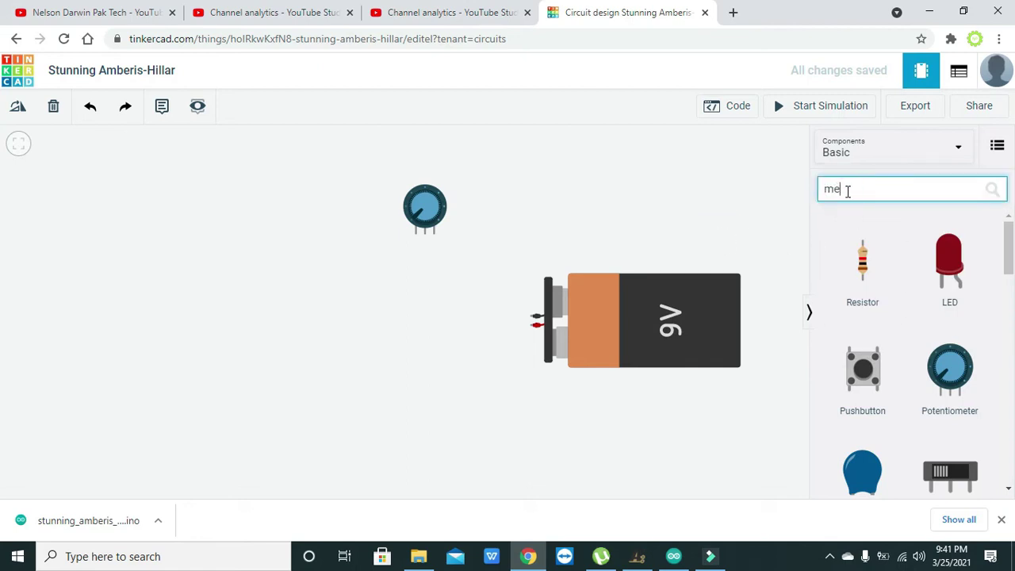
text(ter)
drag(951, 265, 272, 323)
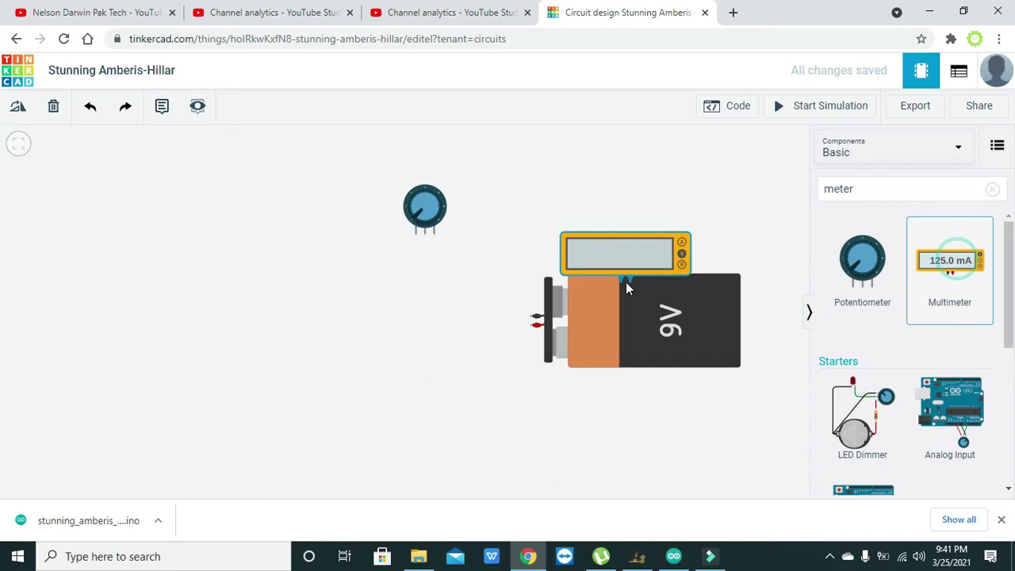
click(334, 357)
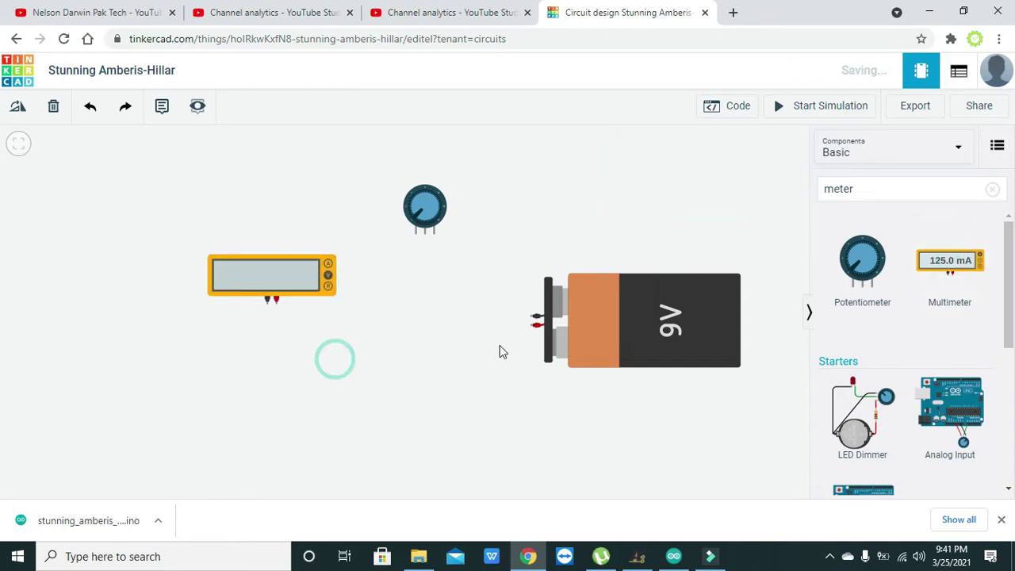
click(536, 316)
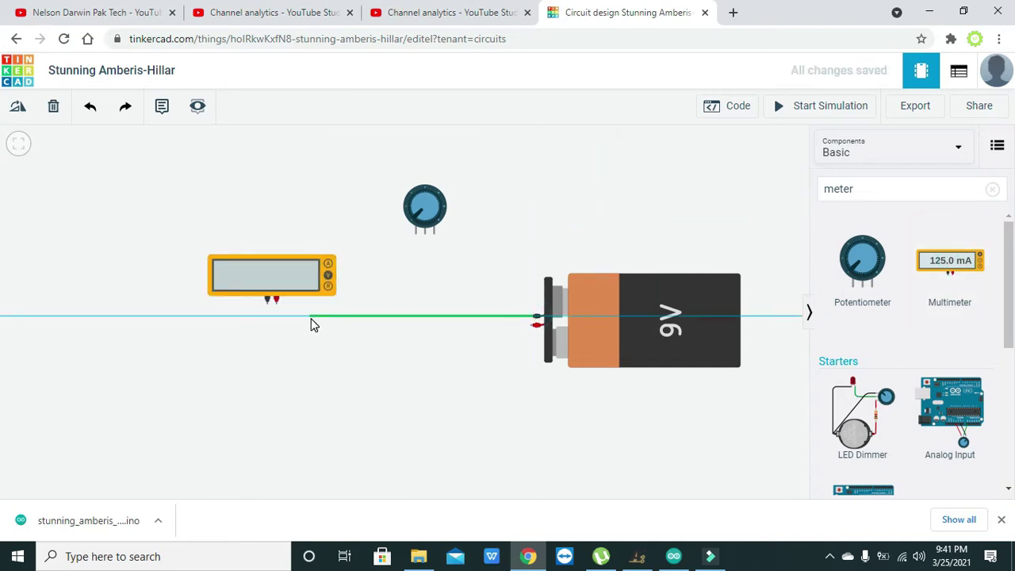
click(267, 302)
click(371, 295)
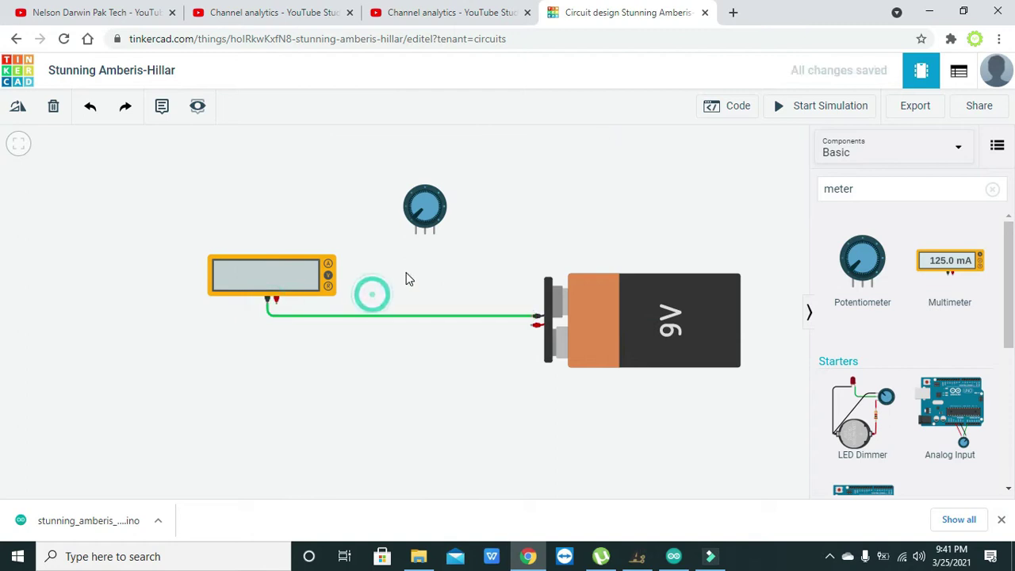
- Wire potentiometer Terminal 2 to the battery's positive terminal with one bend
click(434, 236)
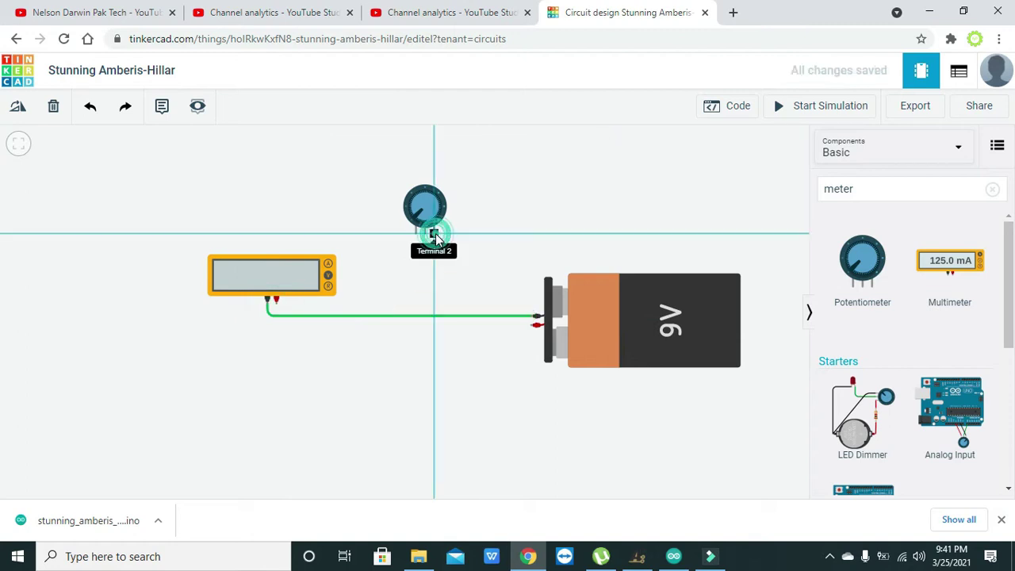
click(435, 324)
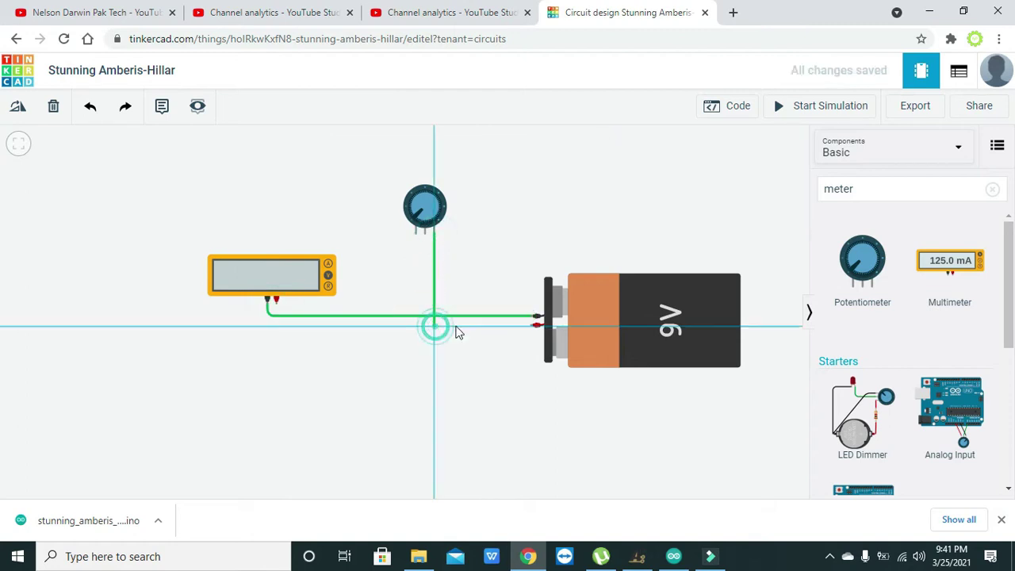
click(531, 328)
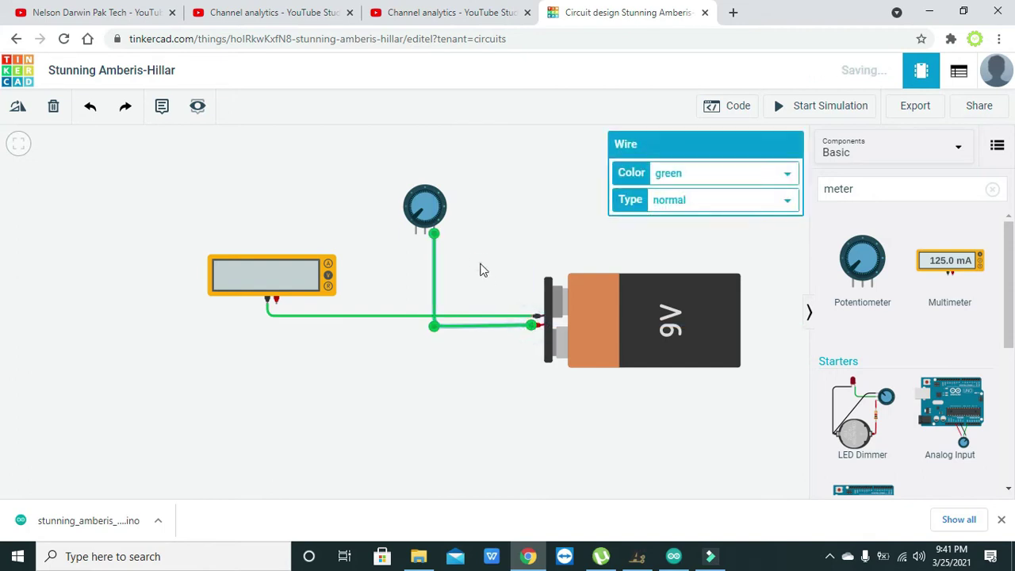
click(478, 265)
- Wire the potentiometer wiper to the multimeter's positive terminal, adjusting the bend point
click(424, 235)
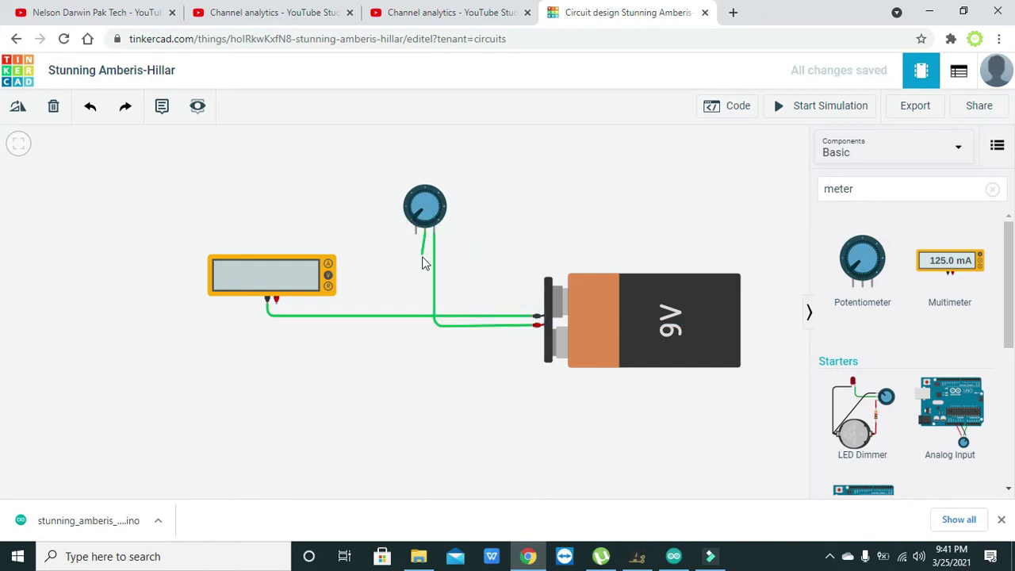
click(424, 304)
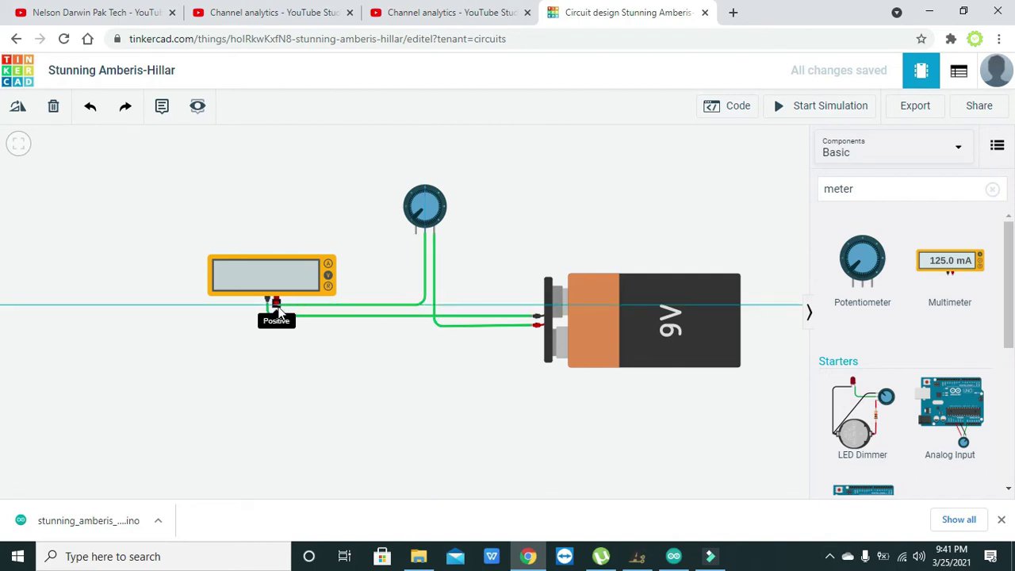
click(277, 309)
click(372, 276)
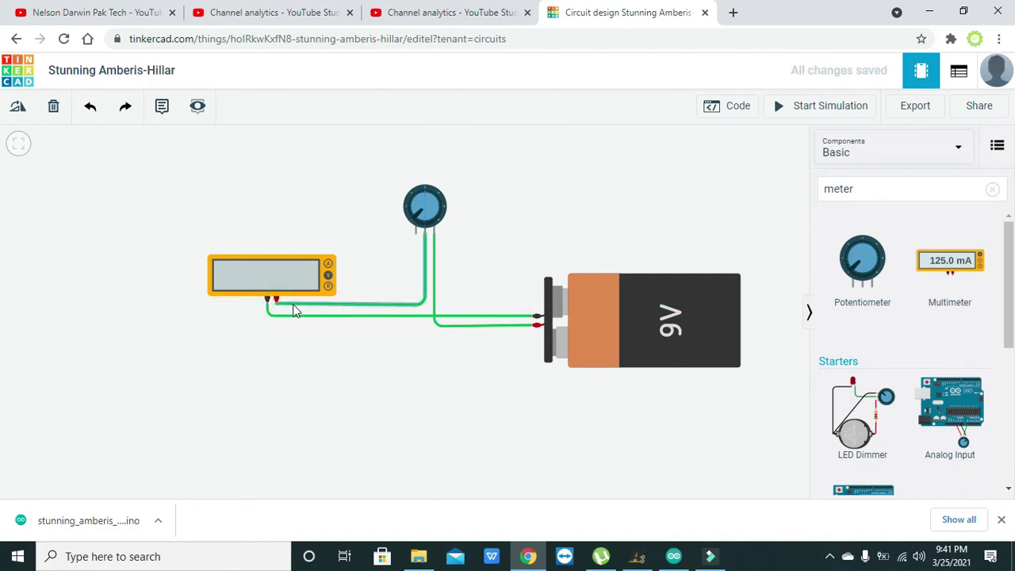
click(292, 304)
drag(292, 303, 294, 306)
click(376, 271)
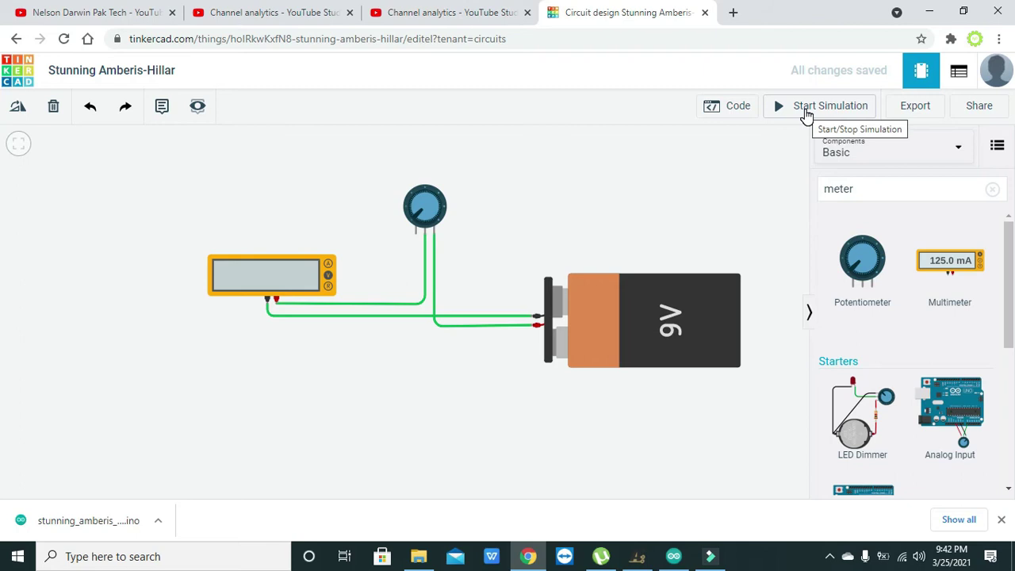
- Set the potentiometer's resistance to 2500 MΩ
click(442, 210)
click(710, 203)
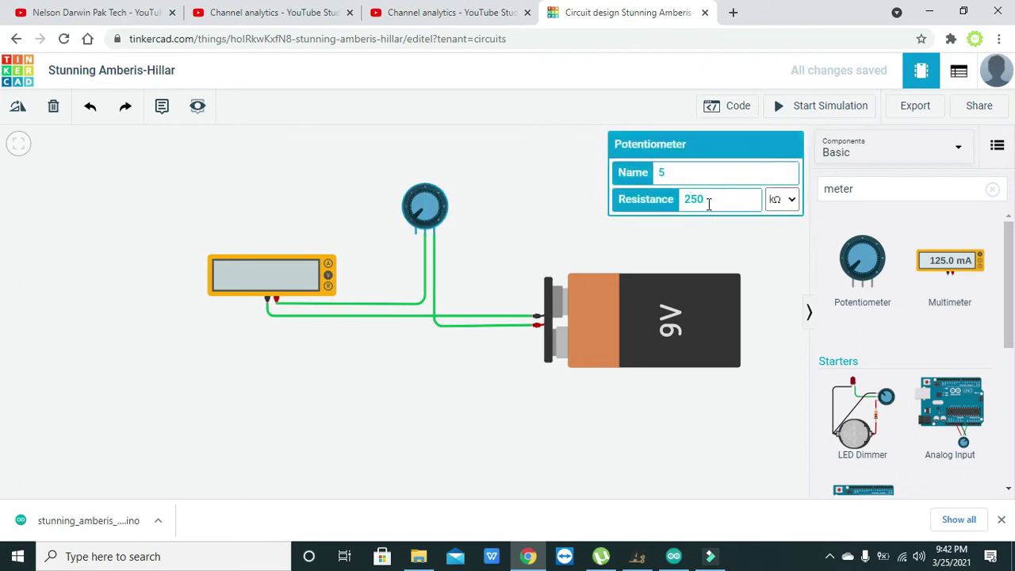
text(0)
click(783, 205)
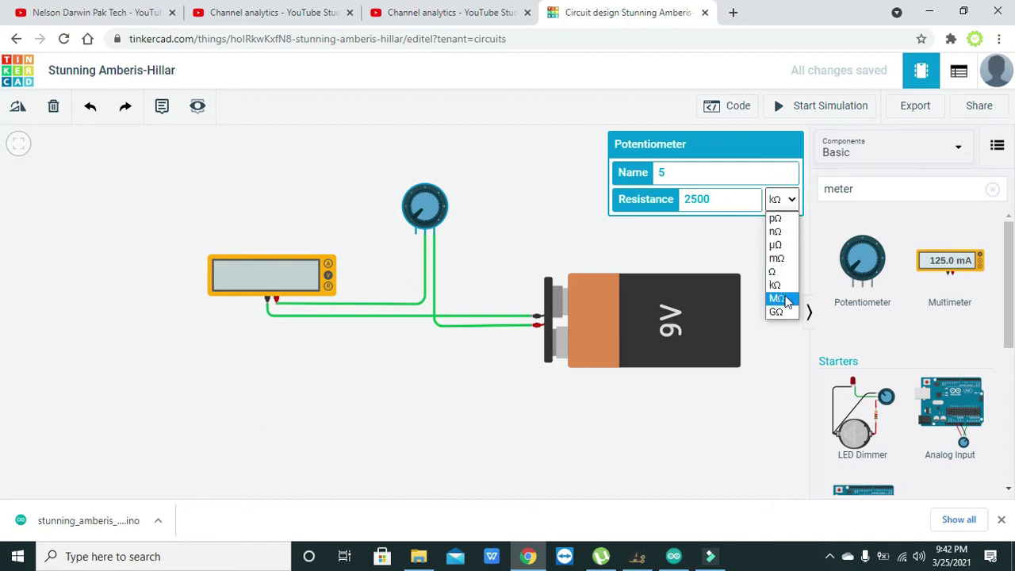
click(779, 295)
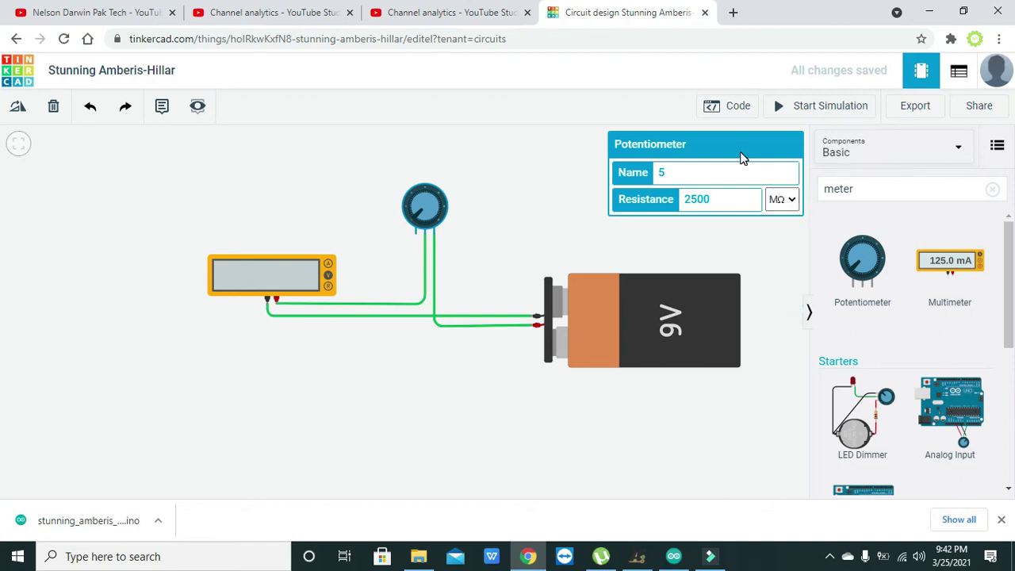
click(738, 152)
click(722, 151)
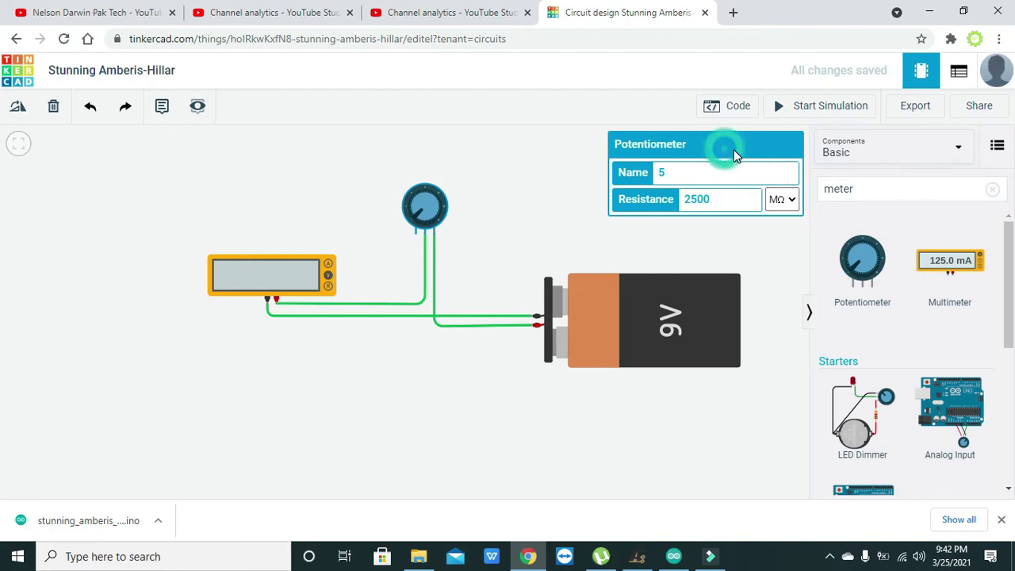
- Start the simulation and turn the potentiometer knob to raise the meter reading
click(652, 126)
click(830, 108)
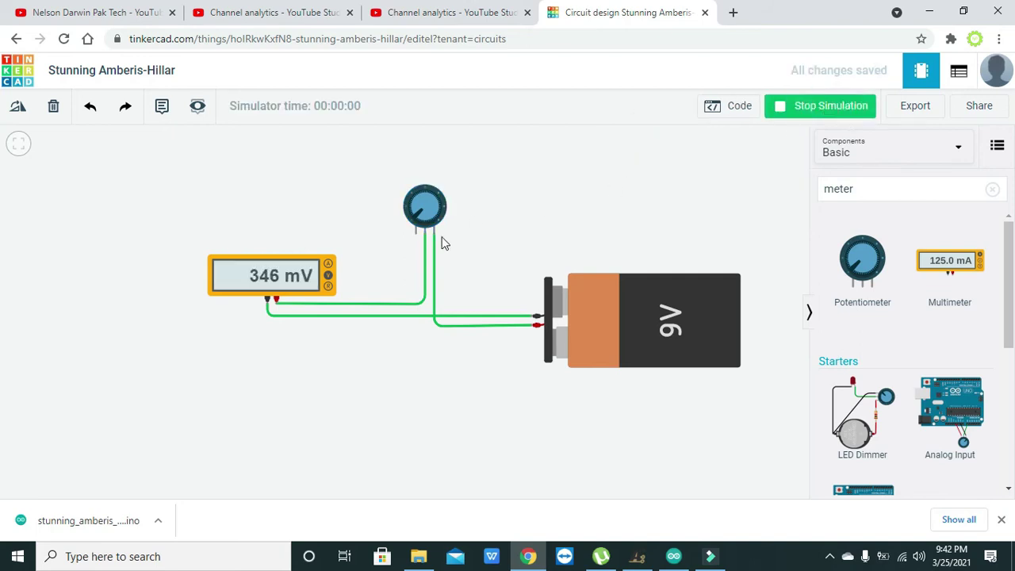
click(408, 214)
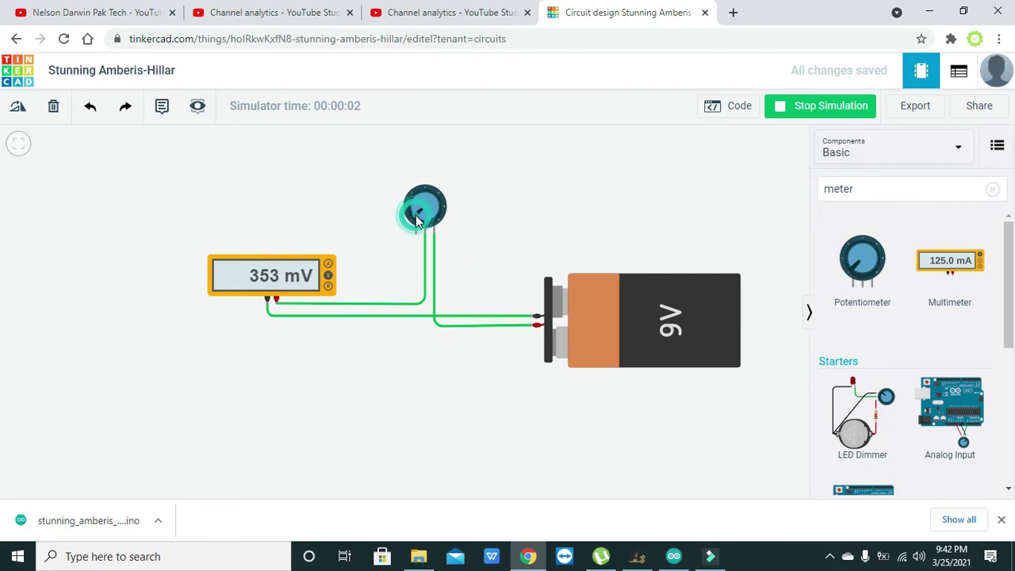
click(416, 222)
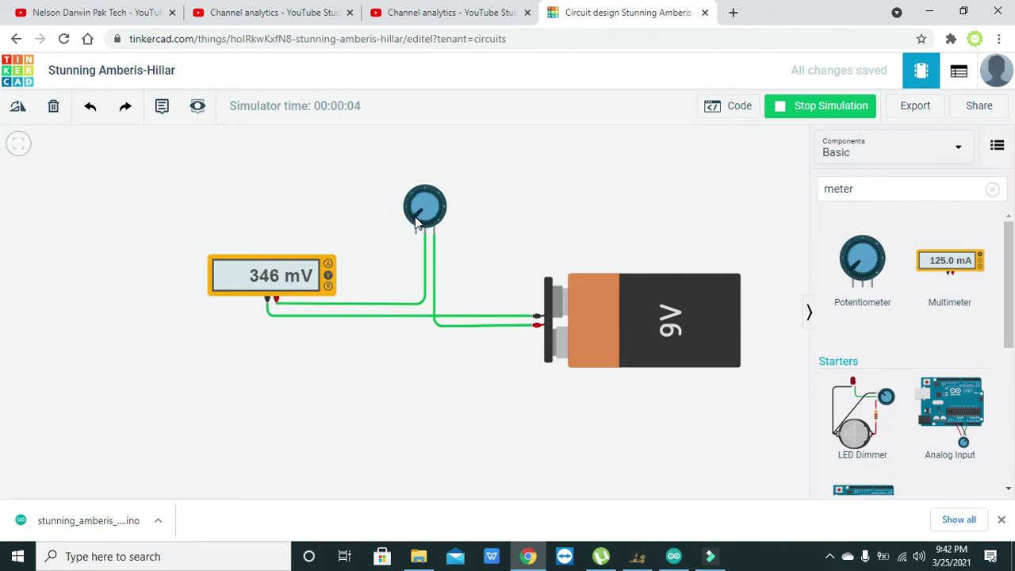
mouse_move(416, 222)
mouse_down()
mouse_move(416, 201)
mouse_move(438, 207)
mouse_move(442, 228)
mouse_move(440, 213)
mouse_move(423, 207)
mouse_up()
- Stop the simulation and lower the potentiometer resistance to 250 MΩ
click(832, 107)
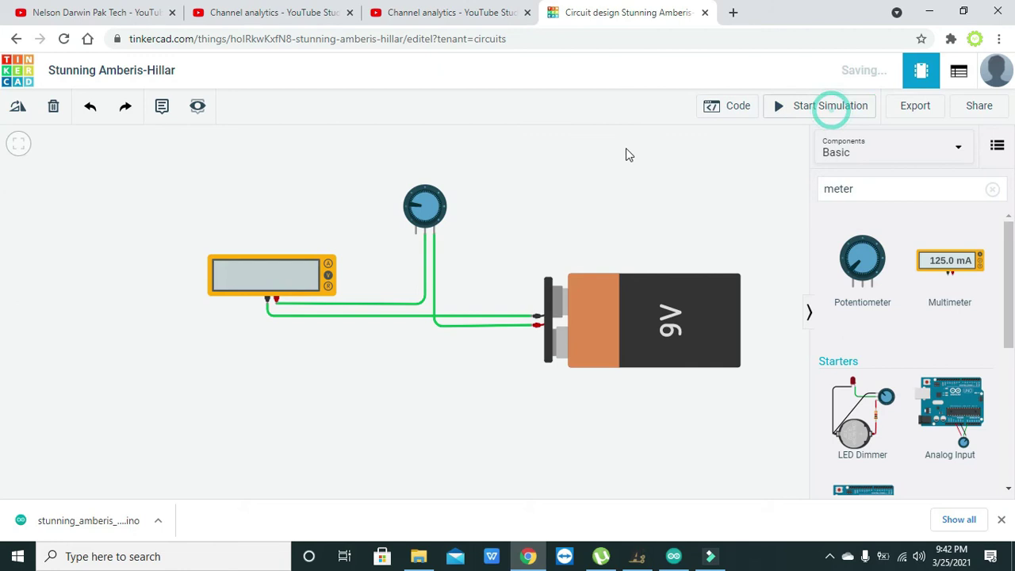
click(422, 222)
click(742, 198)
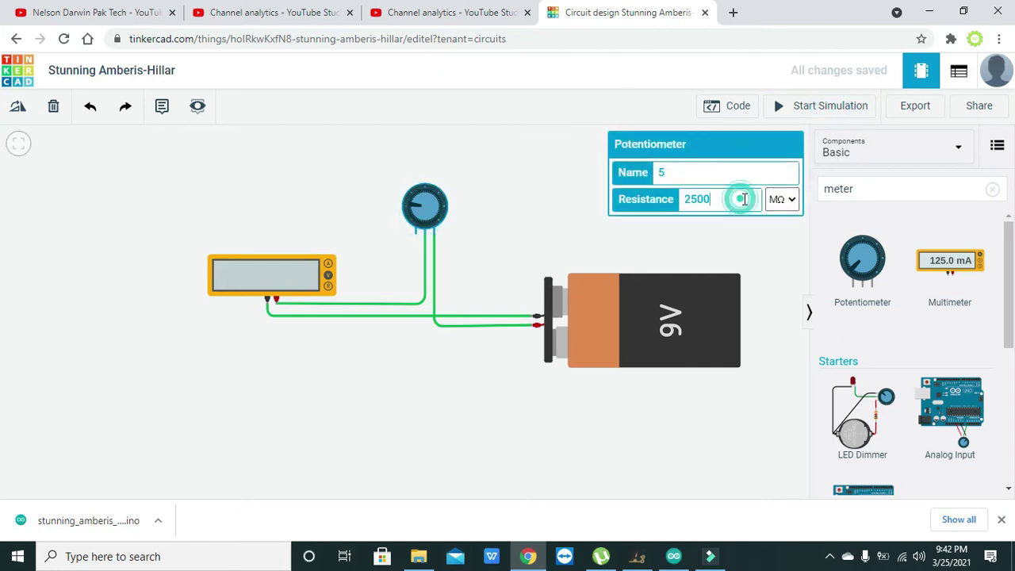
key(BackSpace)
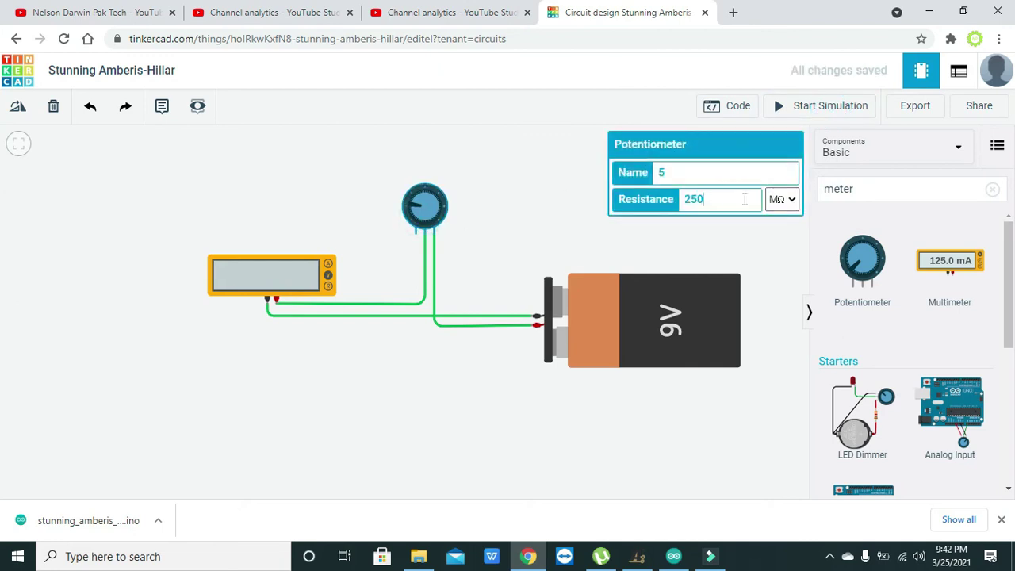
click(515, 187)
- Restart the simulation and turn the knob so the reading varies from 2.57 V to 7.20 V
click(832, 109)
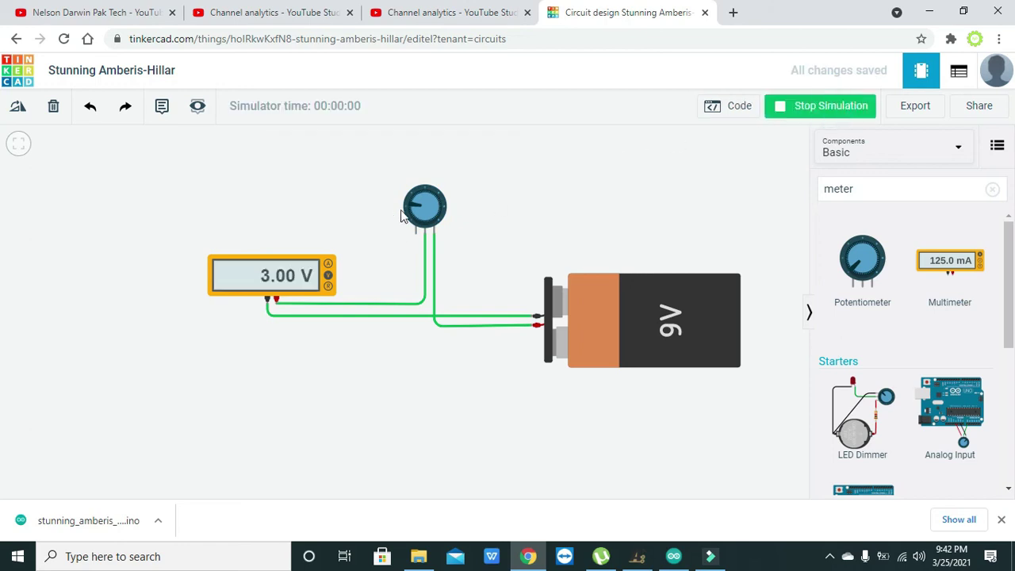
mouse_move(413, 209)
mouse_down()
mouse_move(419, 225)
mouse_move(404, 211)
mouse_move(418, 196)
mouse_move(419, 147)
mouse_move(419, 193)
mouse_move(441, 228)
mouse_move(429, 200)
mouse_move(411, 224)
mouse_move(424, 229)
mouse_up()
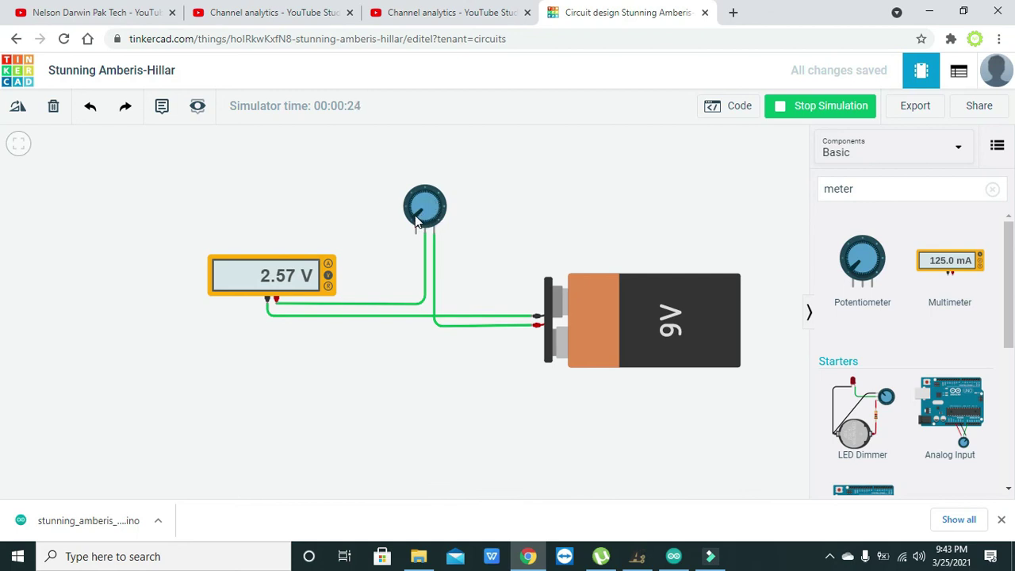
mouse_move(417, 215)
mouse_down()
mouse_move(411, 208)
mouse_move(433, 181)
mouse_move(434, 226)
mouse_move(442, 213)
mouse_move(409, 199)
mouse_move(414, 221)
mouse_move(406, 214)
mouse_move(432, 201)
mouse_move(440, 229)
mouse_move(428, 213)
mouse_up()
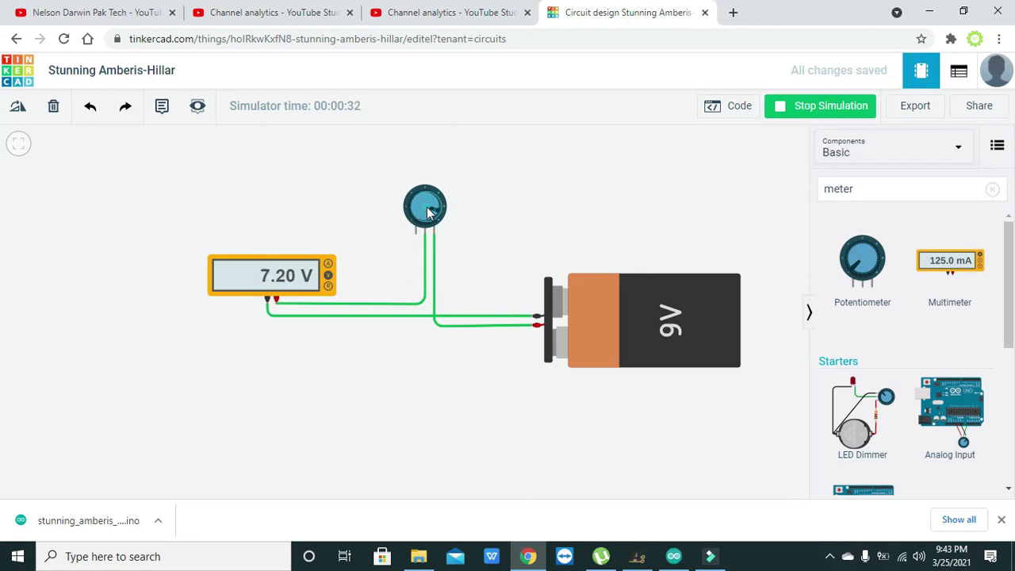
- Stop the simulation, confirm the 250 MΩ resistance, and turn the knob to point right
click(779, 110)
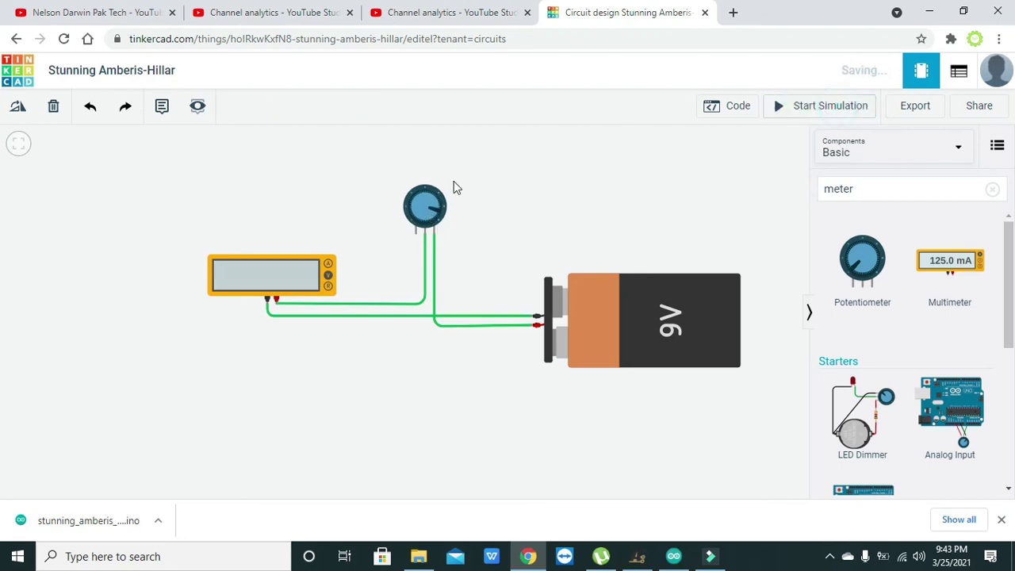
click(439, 190)
double_click(742, 199)
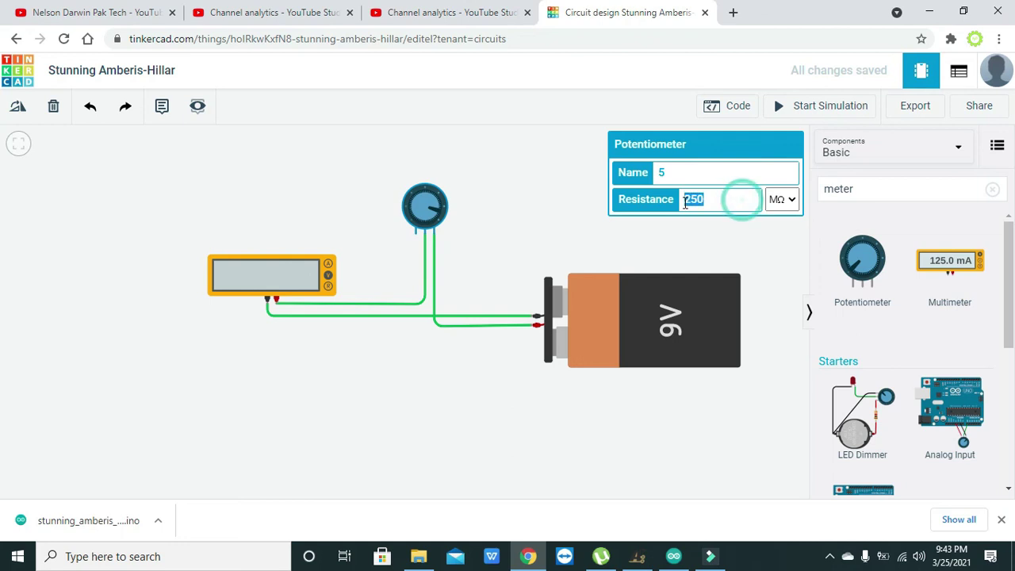
click(557, 210)
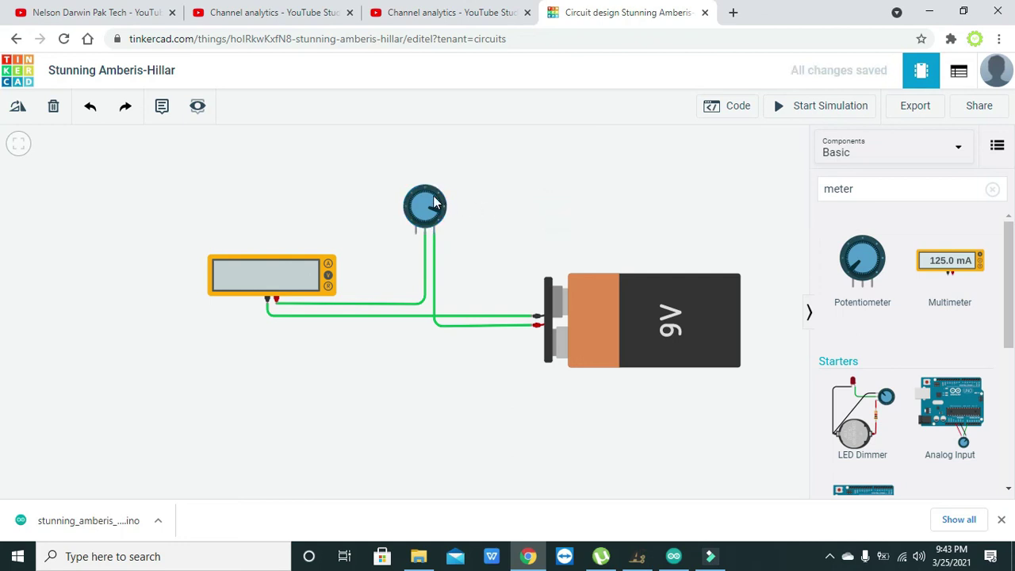
drag(424, 203, 422, 221)
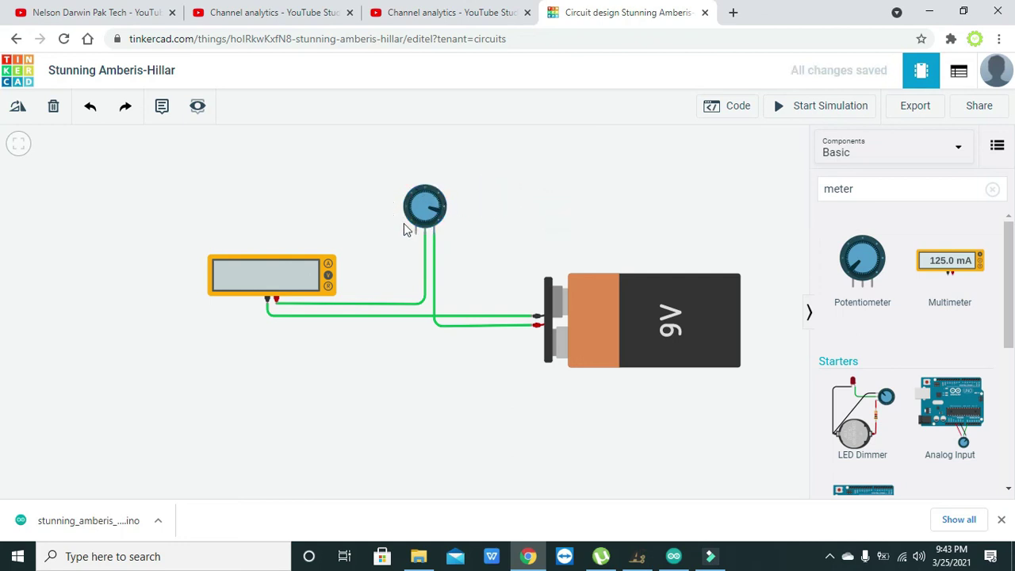